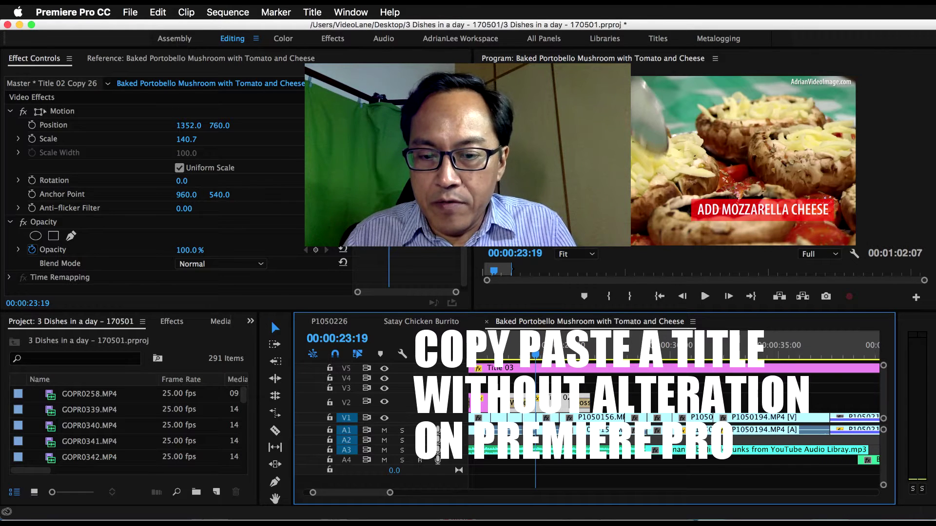
Step: Scrub the timeline playhead to about 00:00:24:00, over the ADD MOZZARELLA CHEESE title on the mushroom shot
key("super+Tab")
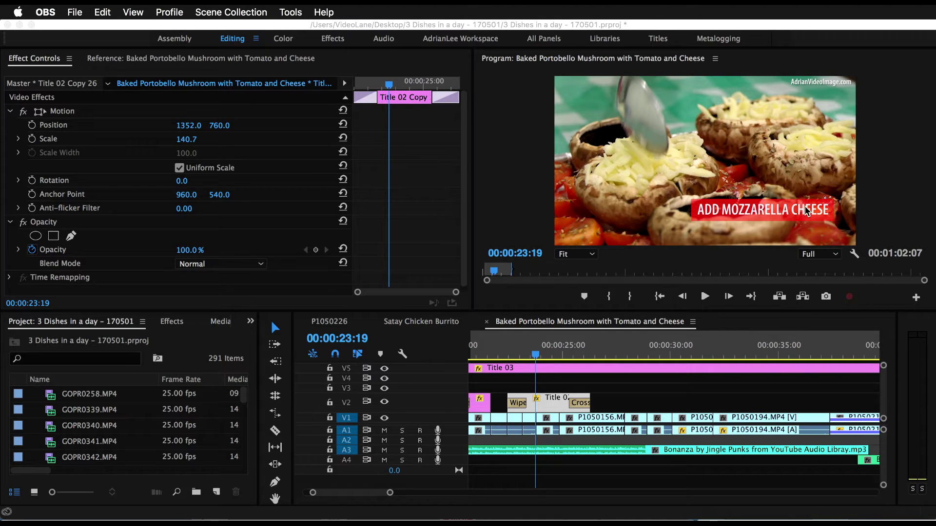
left_click(550, 403)
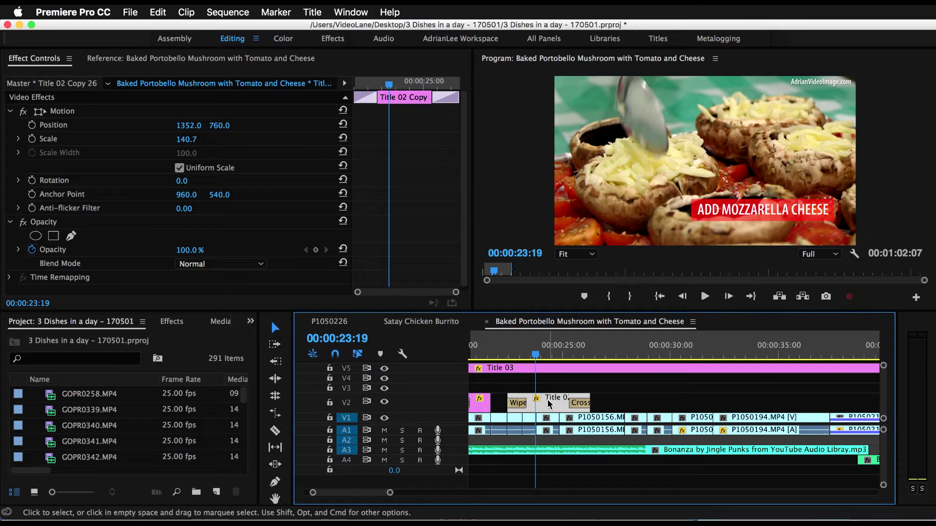
left_click_drag(547, 360, 542, 361)
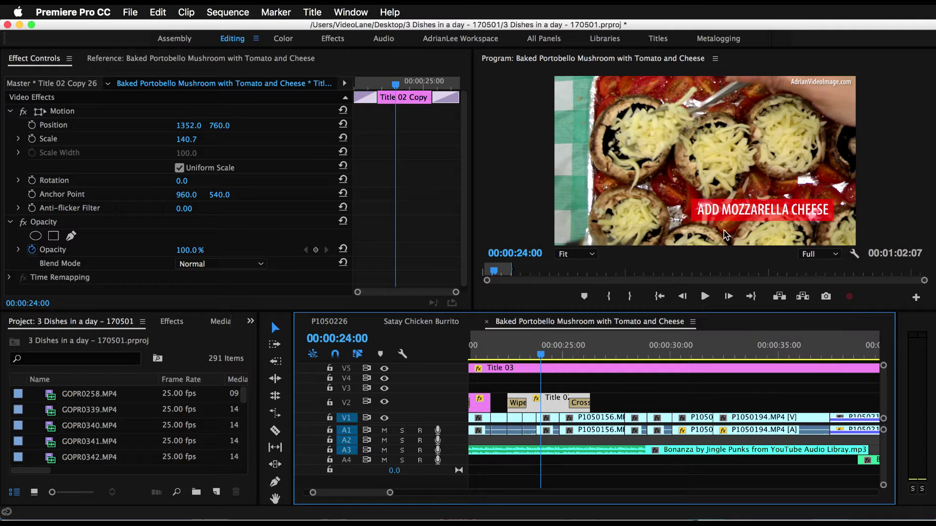
double_click(554, 401)
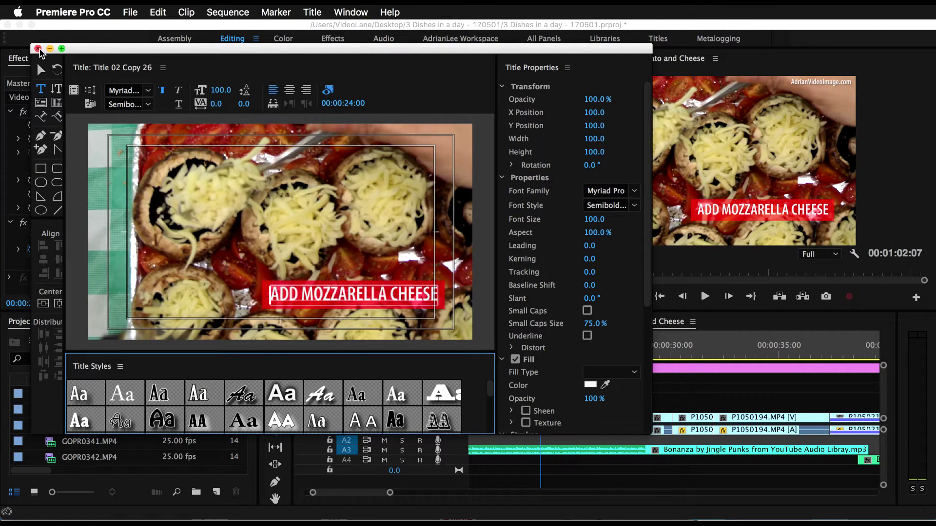
left_click(38, 48)
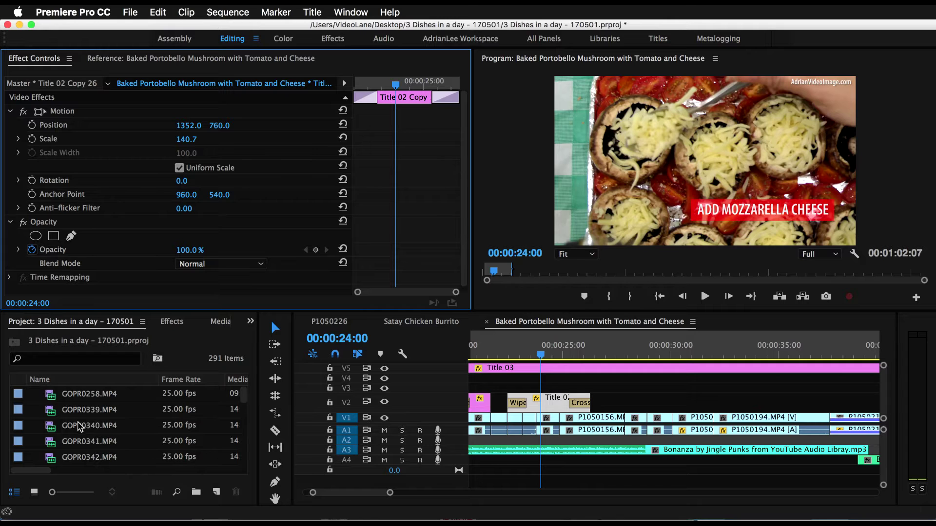
Step: Copy the mozzarella title clip and place the playhead just after it, near 27 seconds
right_click(550, 403)
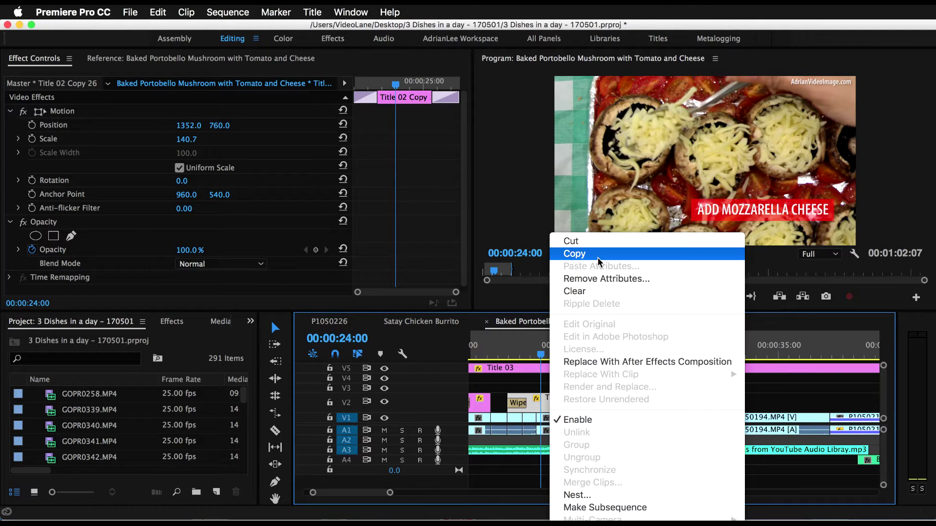
left_click(600, 253)
key("Down")
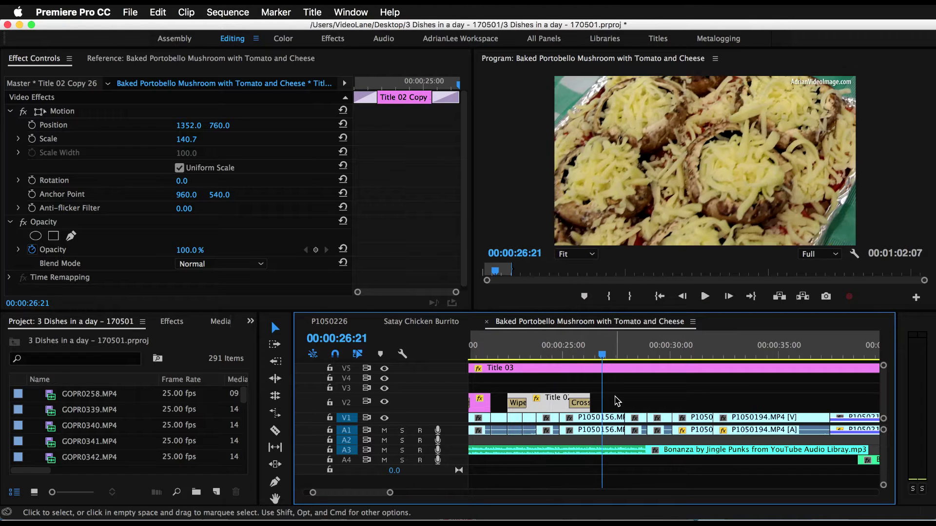
right_click(611, 412)
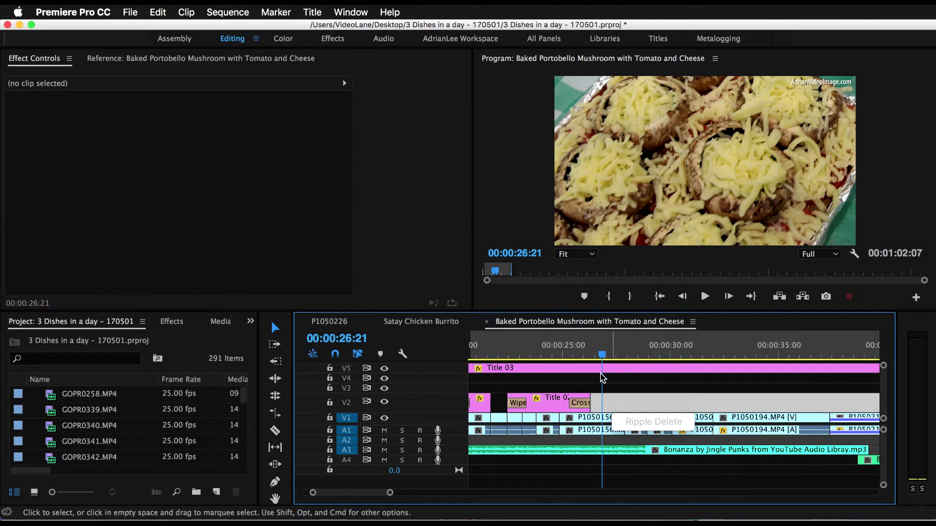
left_click(604, 361)
left_click(606, 355)
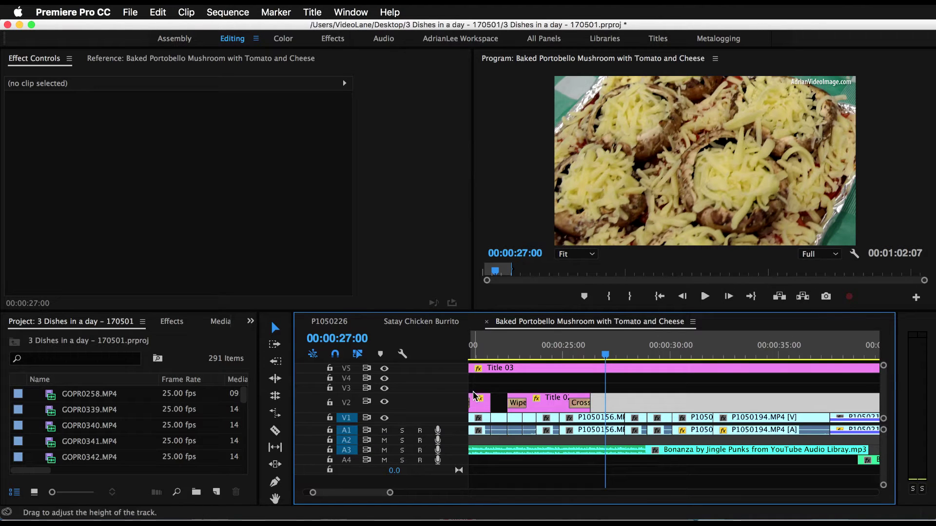
left_click(614, 356)
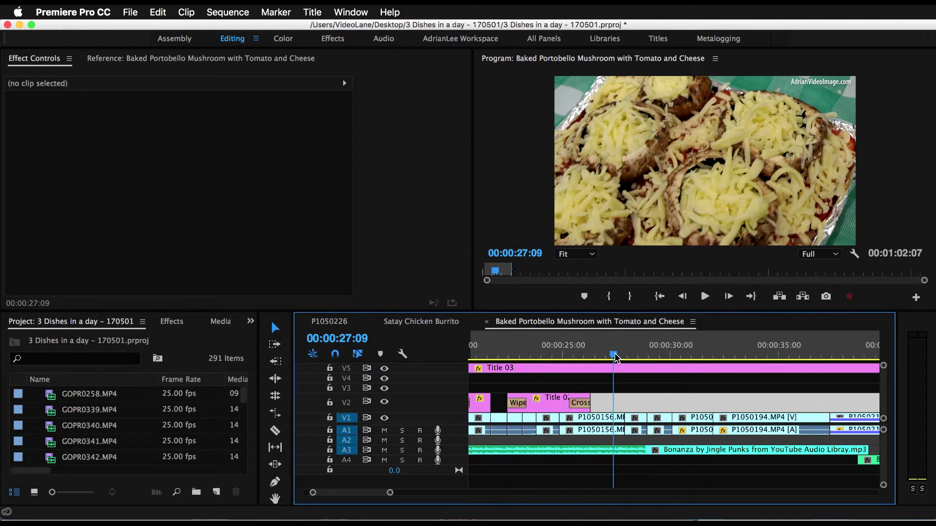
Step: Paste the title copy onto V2 instead of V1, undoing the paste that landed on V1
key("super+v")
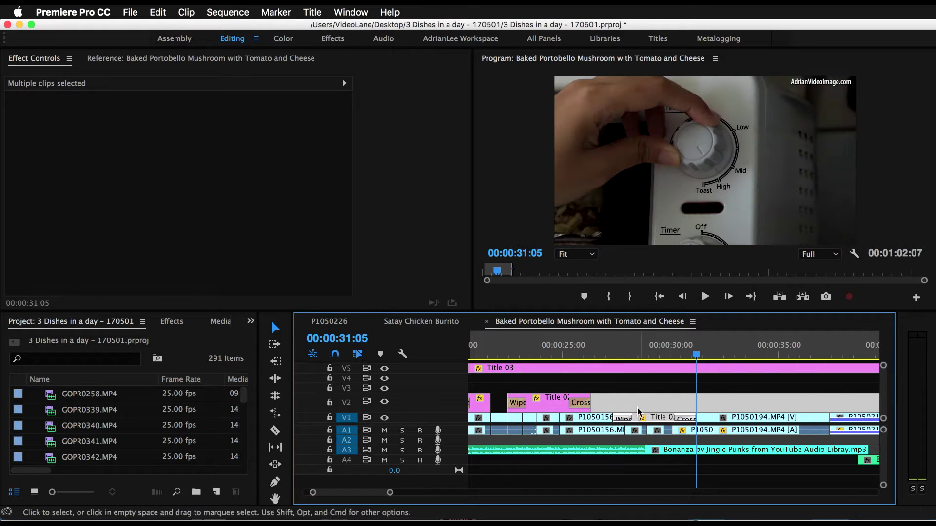
key("super+z")
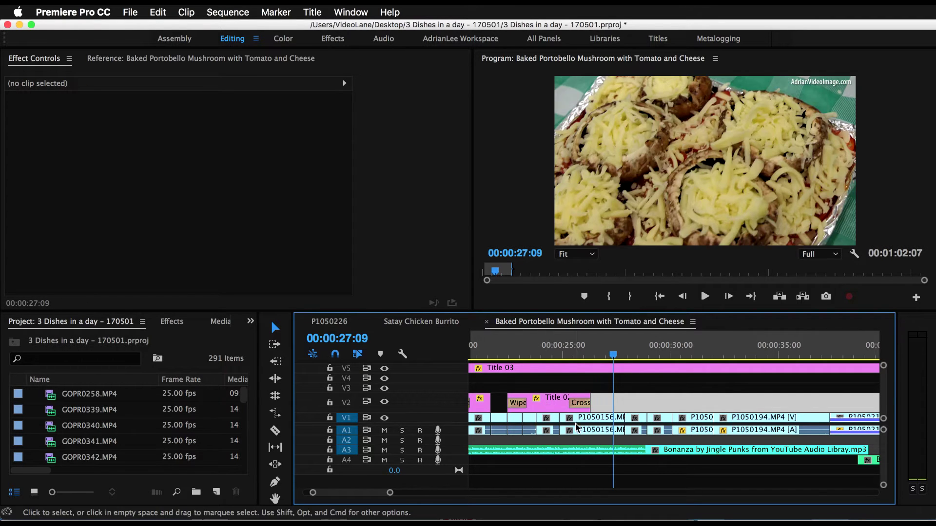
left_click(347, 405)
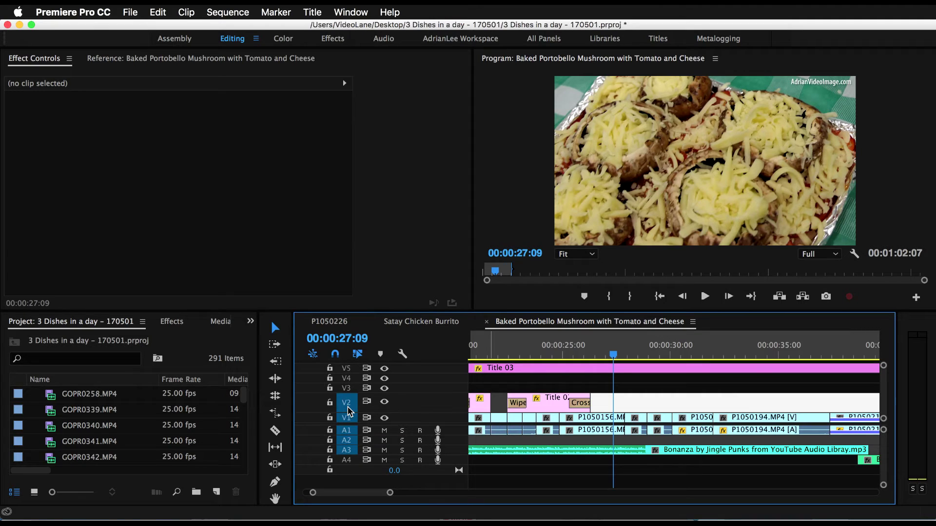
left_click(347, 420)
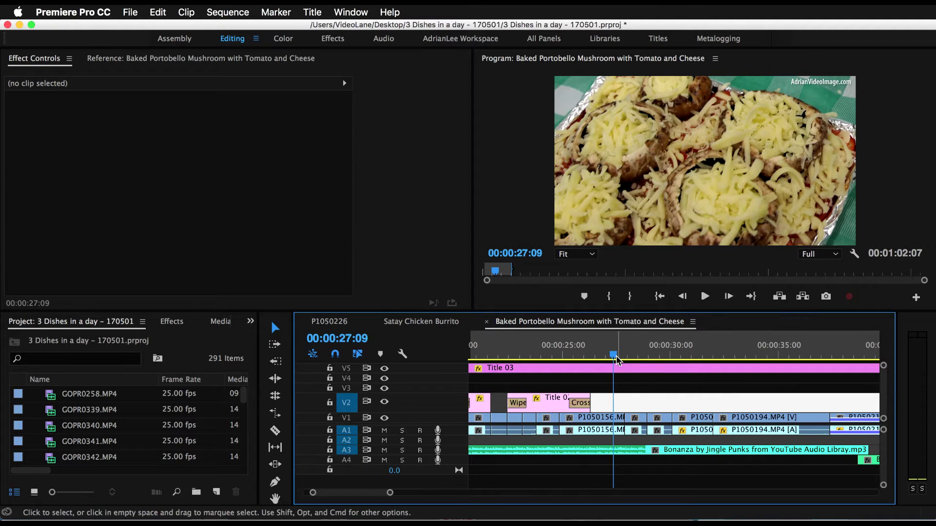
key("super+v")
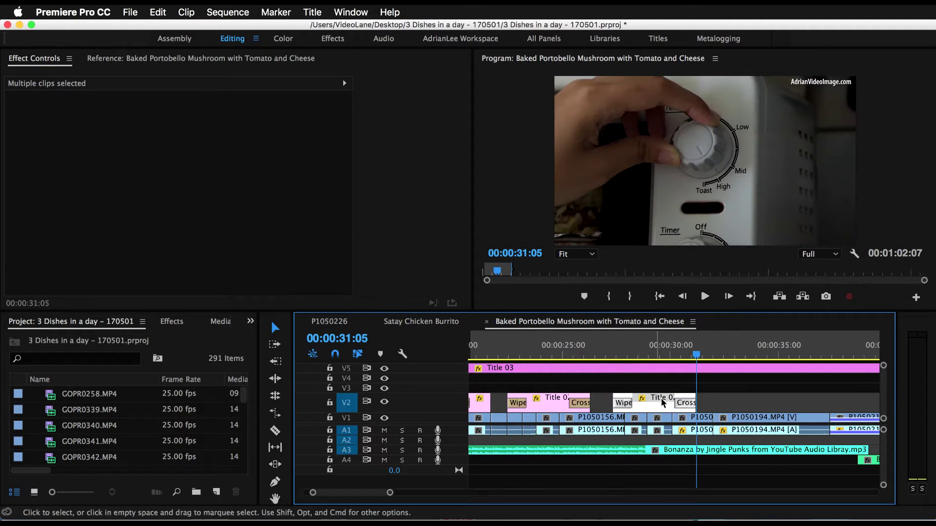
Step: Delete CHEESE from the pasted title over the oven shot at 00:00:29:14, leaving 'ADD MOZZARELLA'
left_click(552, 350)
left_click(662, 347)
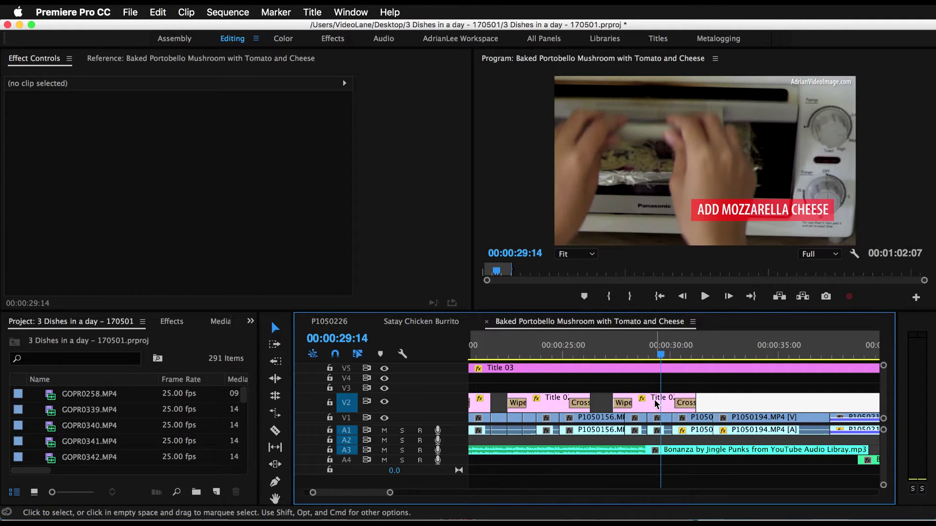
double_click(656, 405)
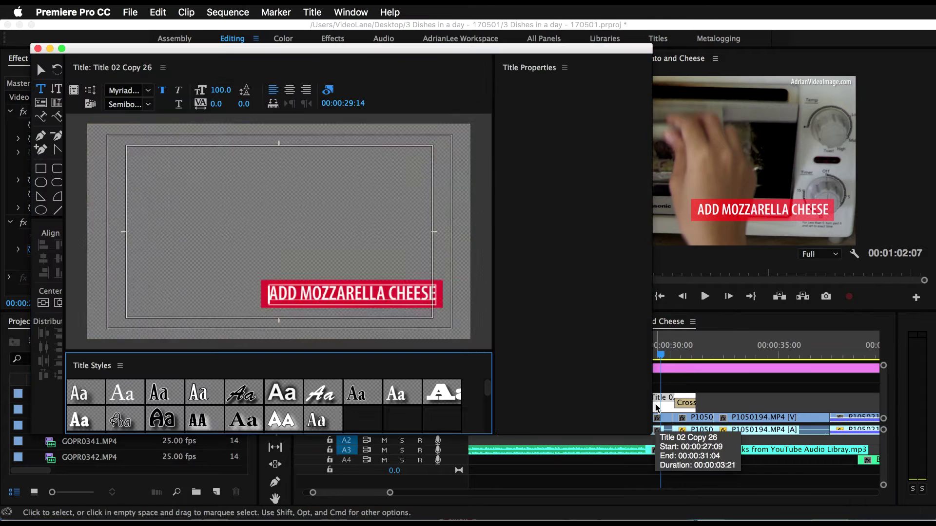
double_click(417, 294)
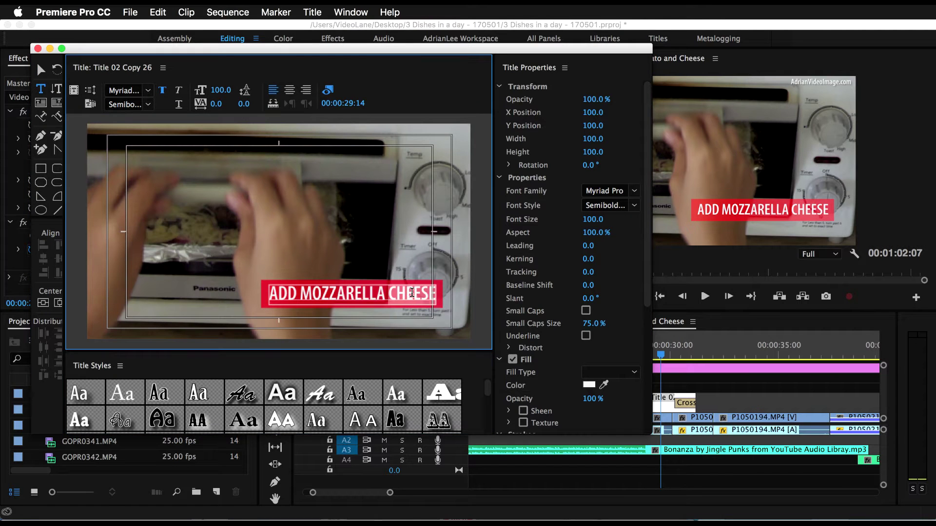
key("BackSpace")
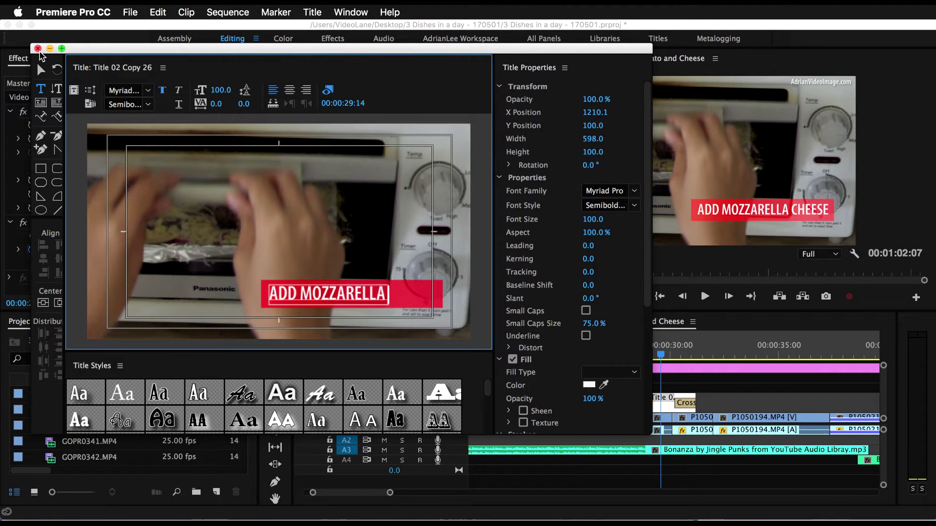
left_click(38, 49)
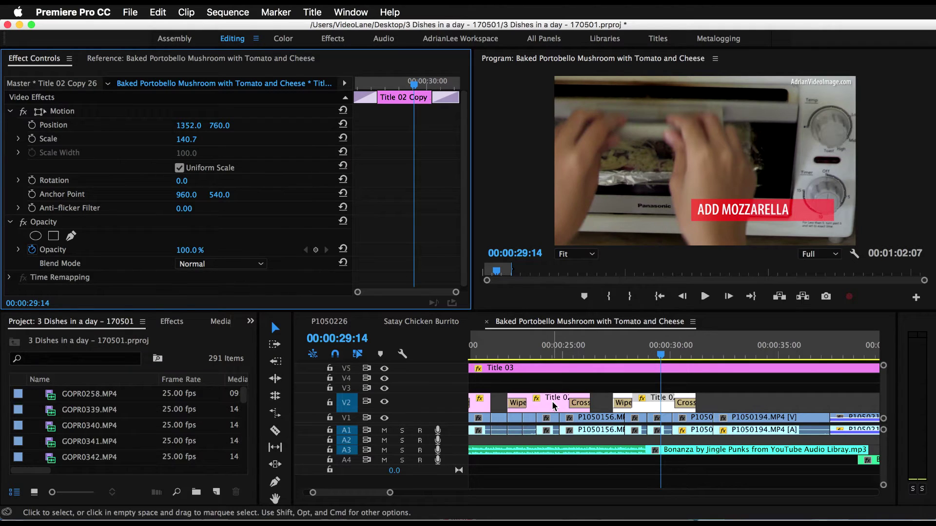
Step: Use Reveal in Project on the original title clip to locate its Title 02 Copy 26 item
left_click(542, 348)
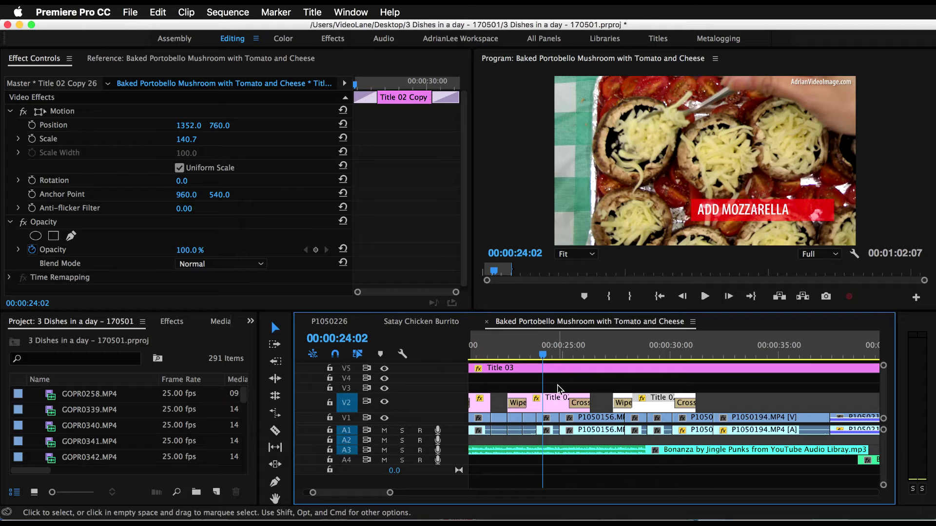
scroll(122, 451, "down", 5)
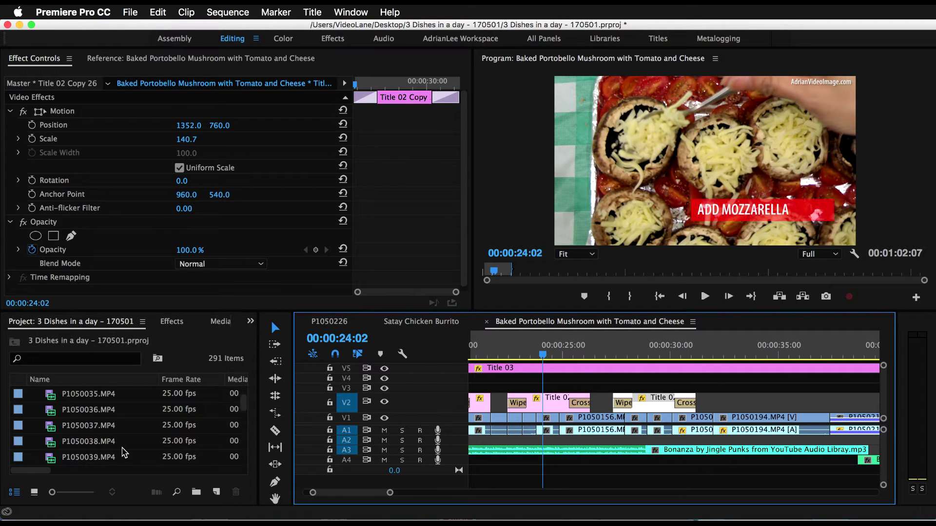
right_click(548, 407)
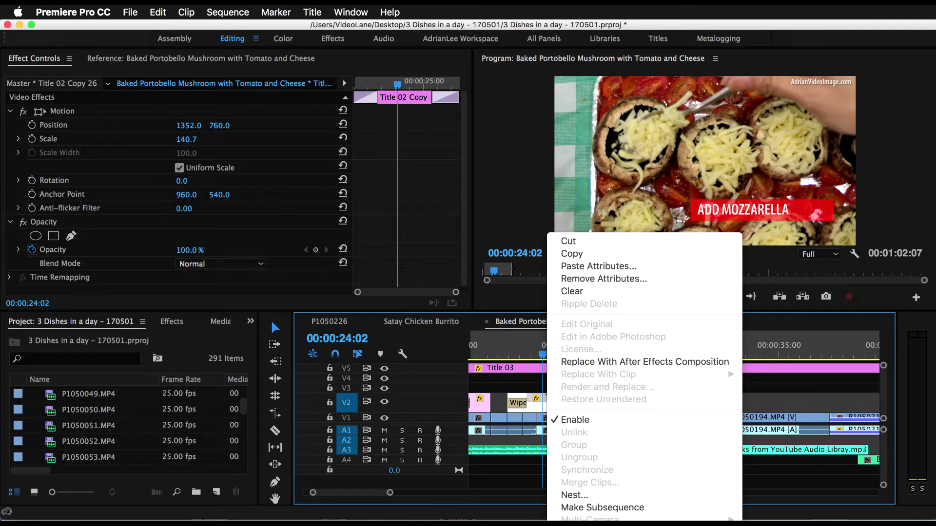
left_click(584, 517)
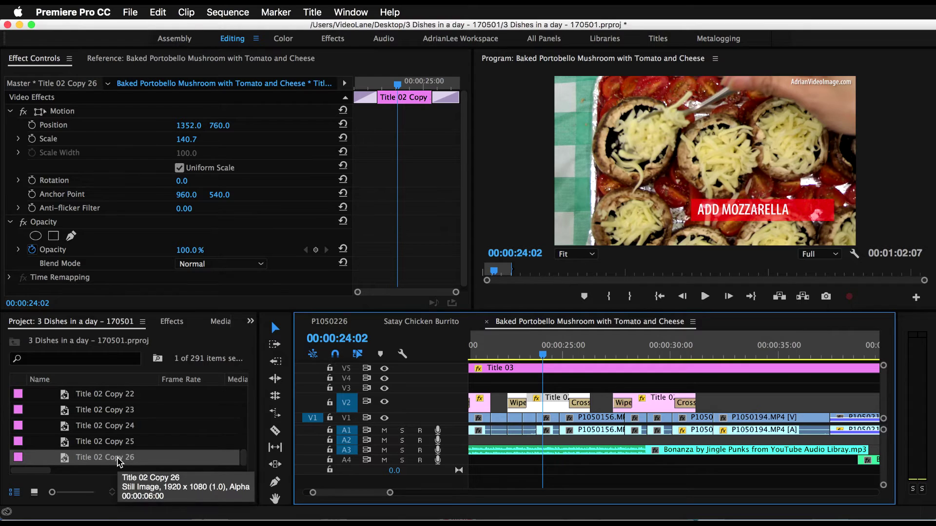
right_click(119, 462)
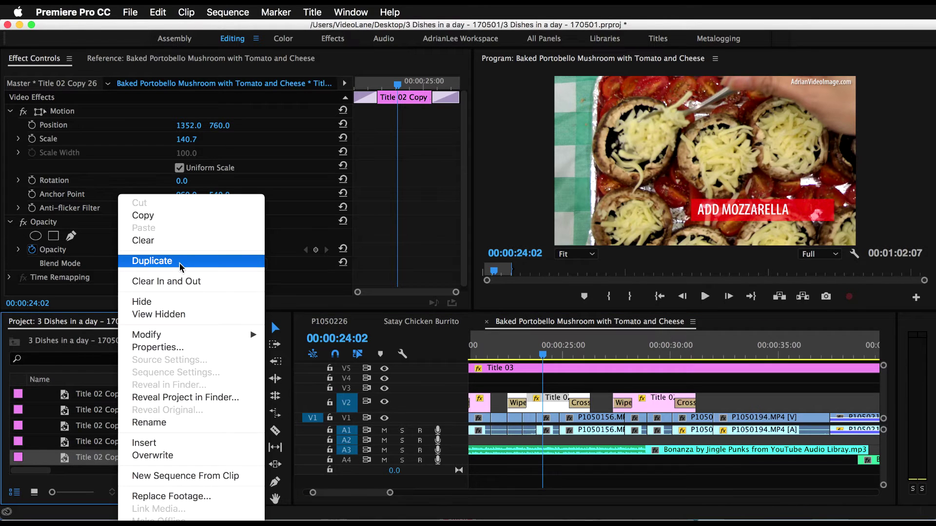
left_click(553, 357)
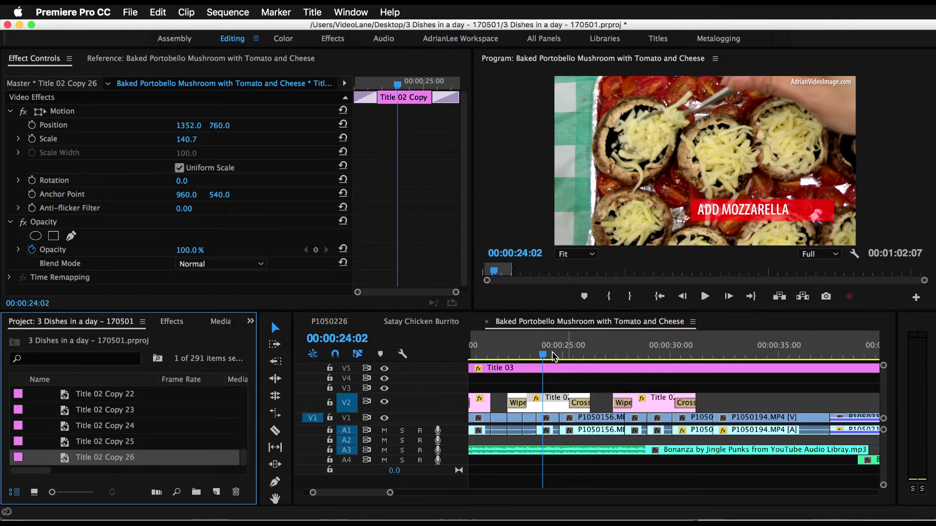
Step: Undo the edit so the mushroom shot's title at 00:00:24:13 reads 'ADD MOZZARELLA CHEESE' again
key("super+z")
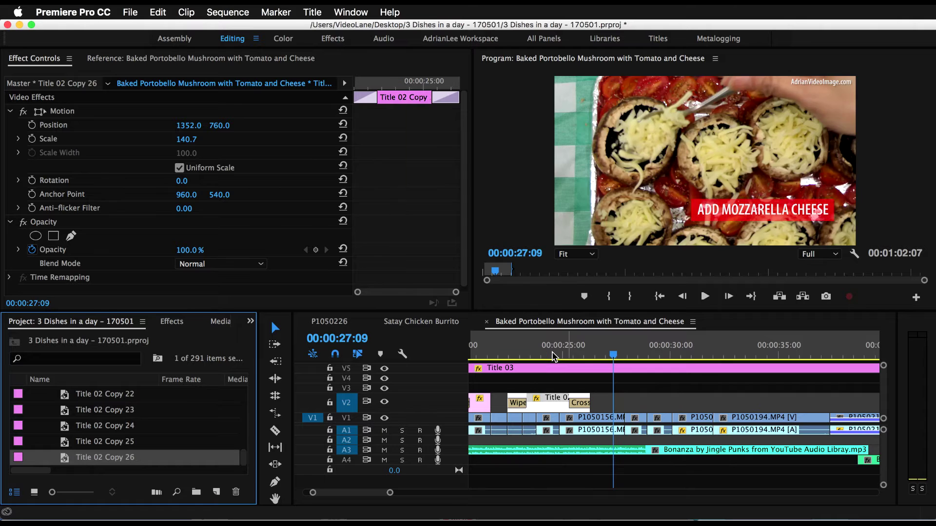
left_click(553, 353)
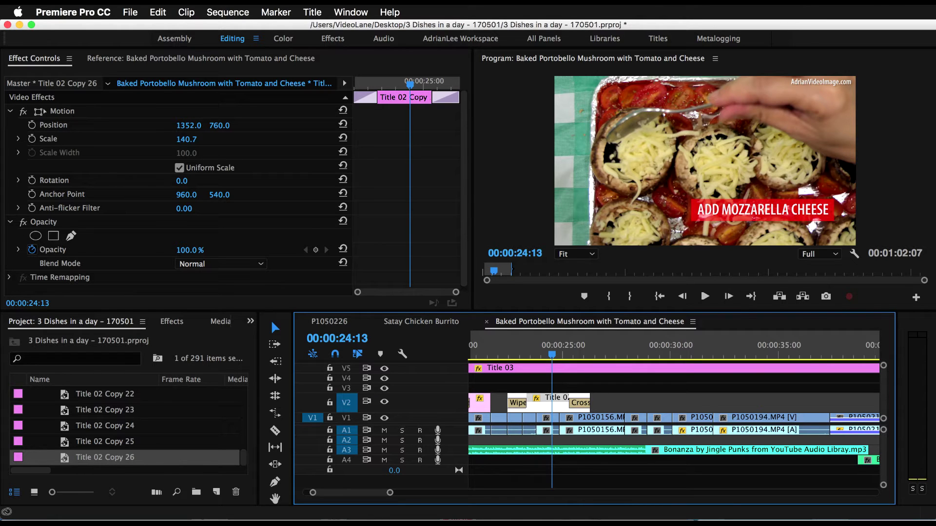
key("super+Tab")
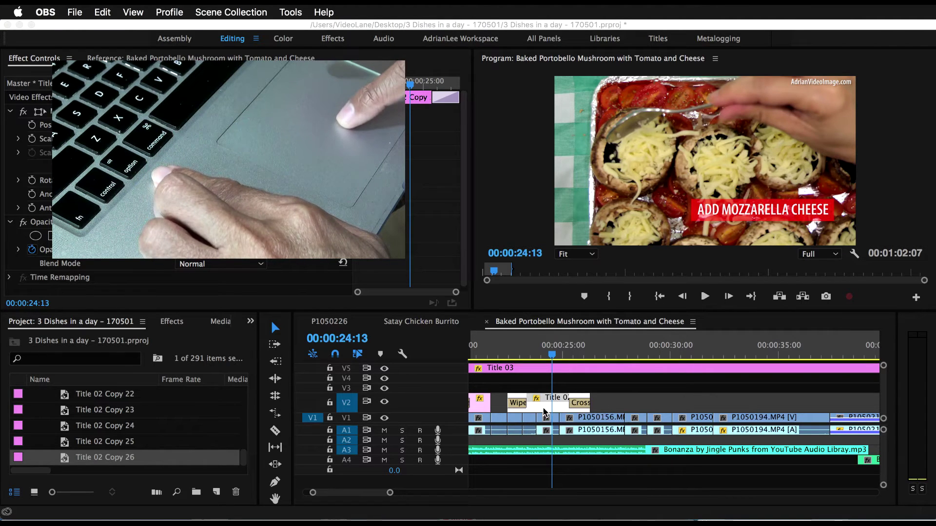
left_click(733, 355)
left_click(732, 353)
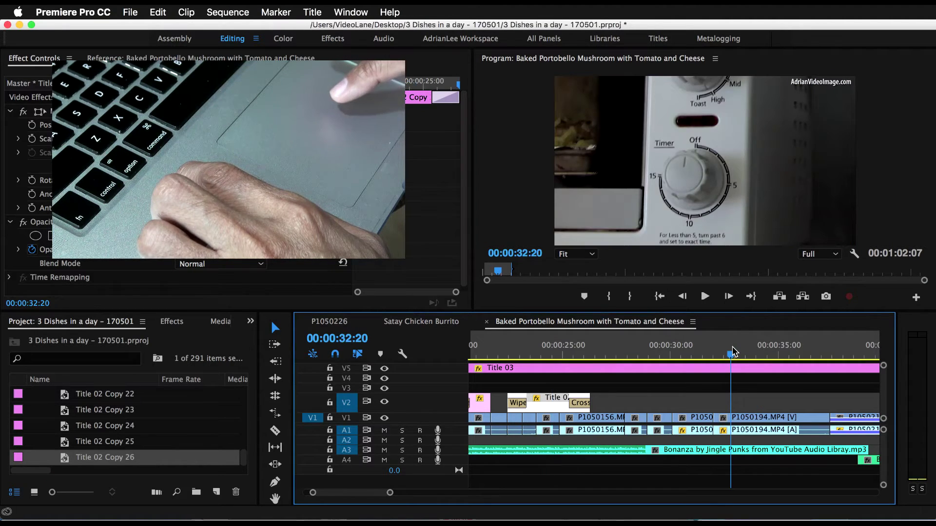
left_click(663, 353)
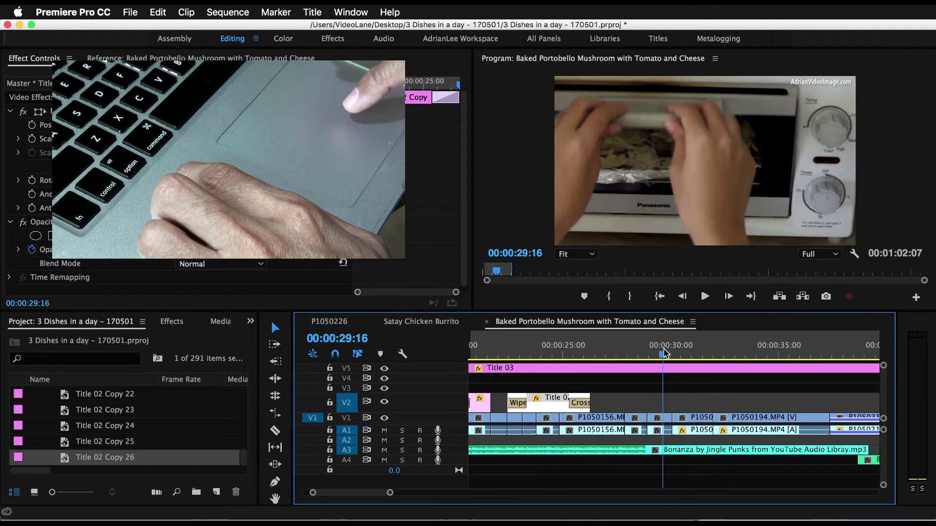
left_click(636, 353)
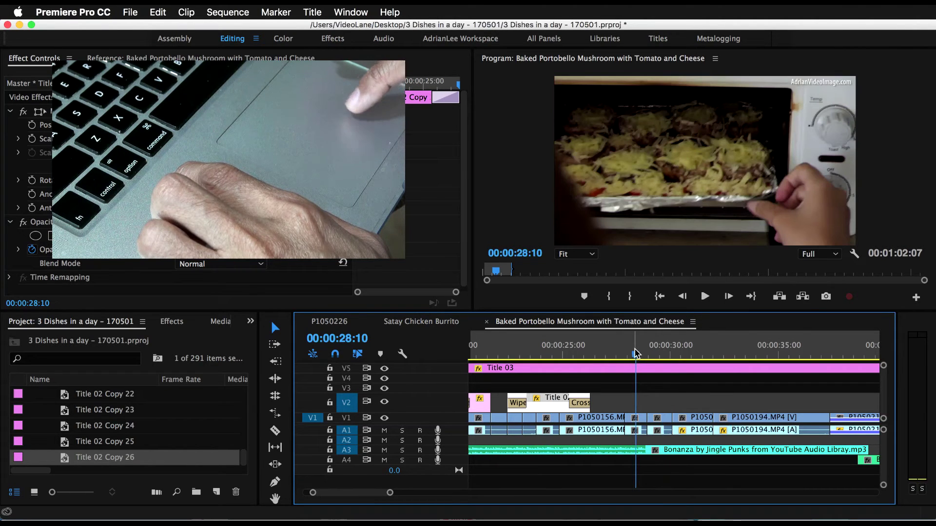
left_click(548, 353)
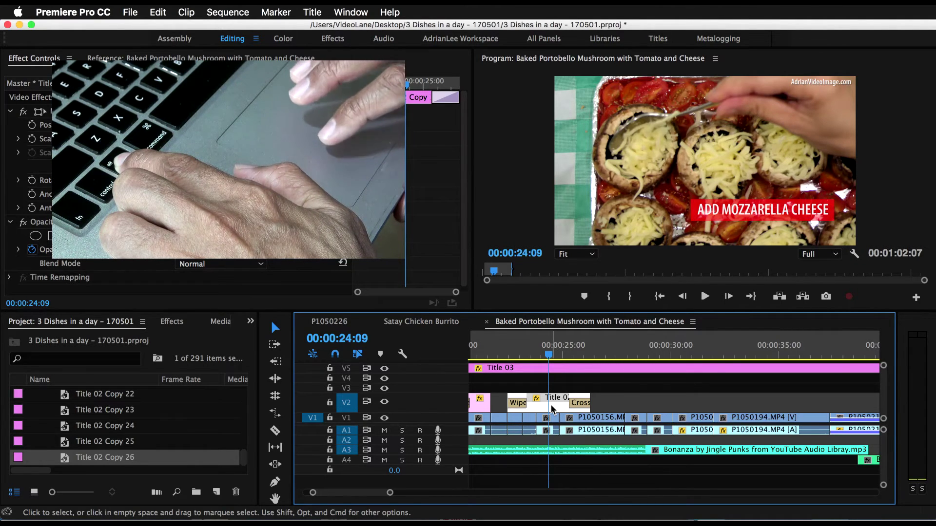
Step: Option-drag the Title 02 Copy 26 clip along V2 onto the oven shot, then view it at 00:00:30:14
left_click_drag(554, 409, 702, 403)
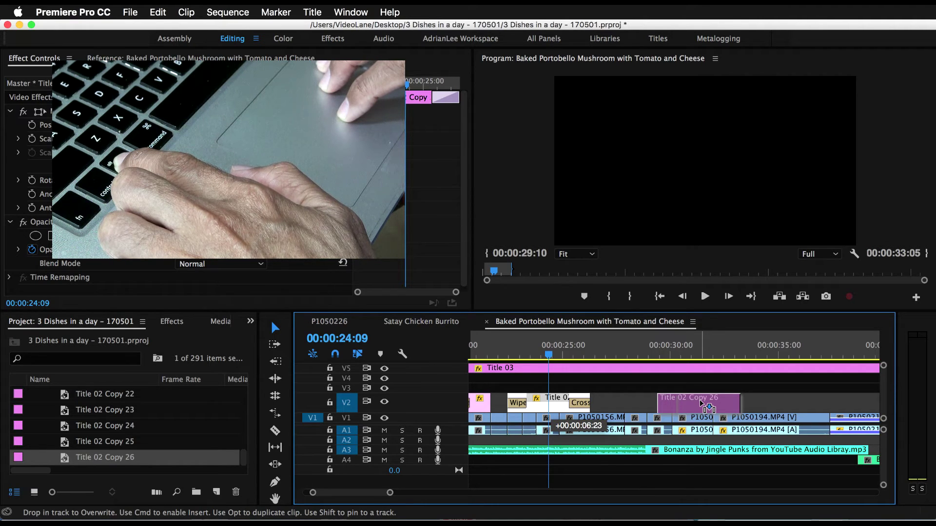
left_click_drag(702, 403, 697, 397)
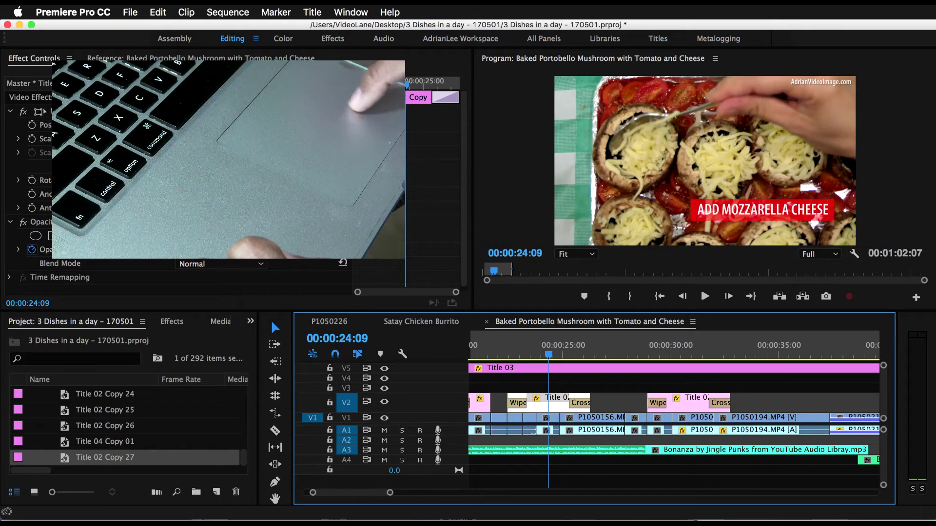
key("super+Tab")
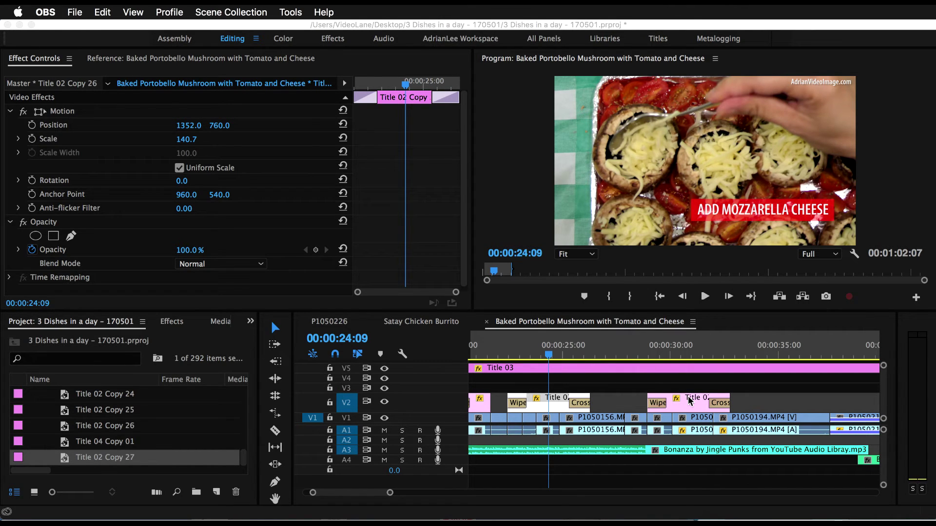
key("super+Tab")
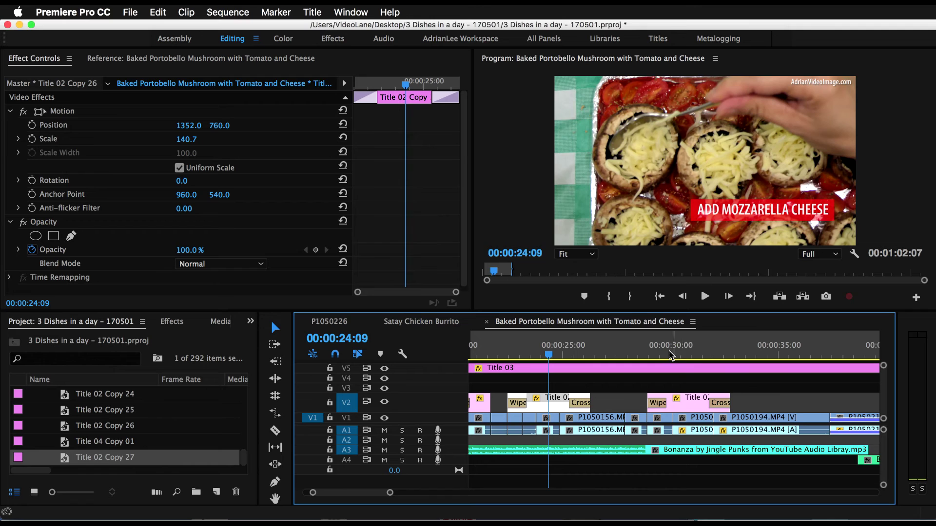
left_click(685, 359)
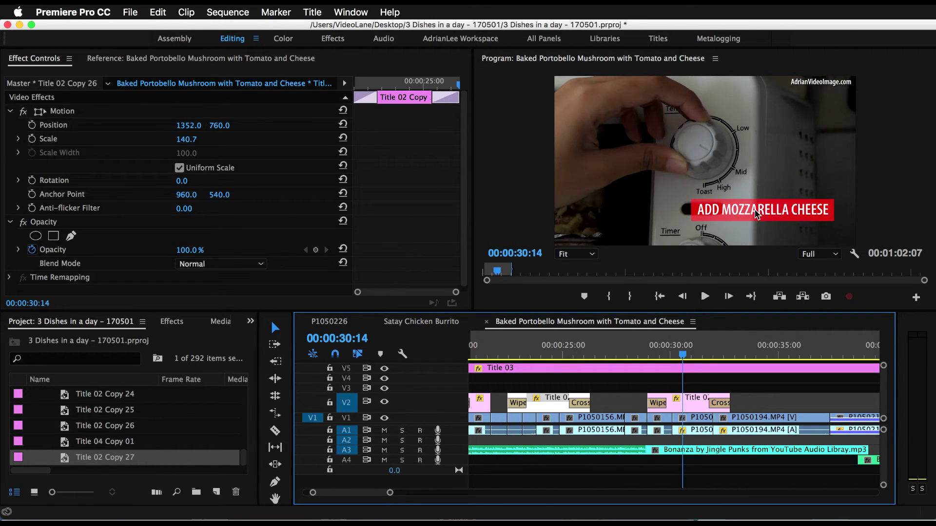
Step: In the Titler, replace MOZZARELLA CHEESE with 'PLACE IN OVEN' and drag the text to centre it in the red bar
double_click(692, 406)
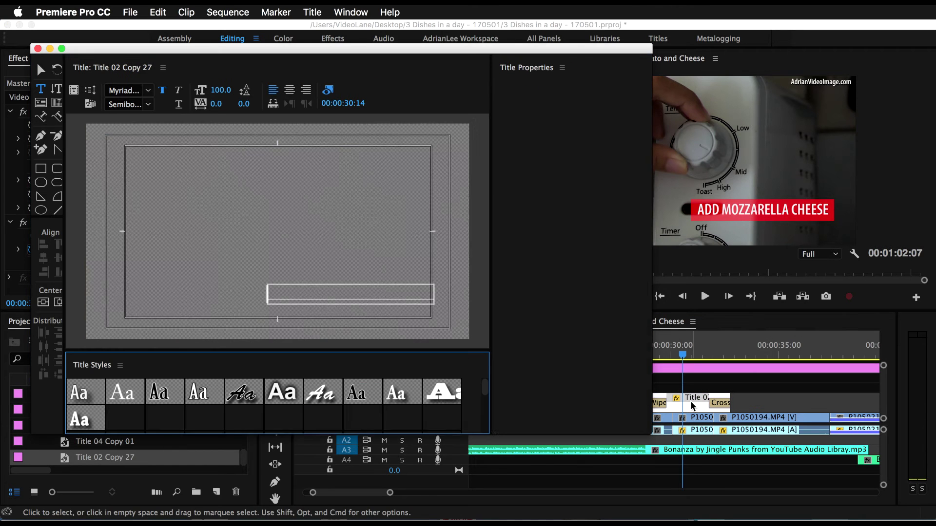
double_click(373, 293)
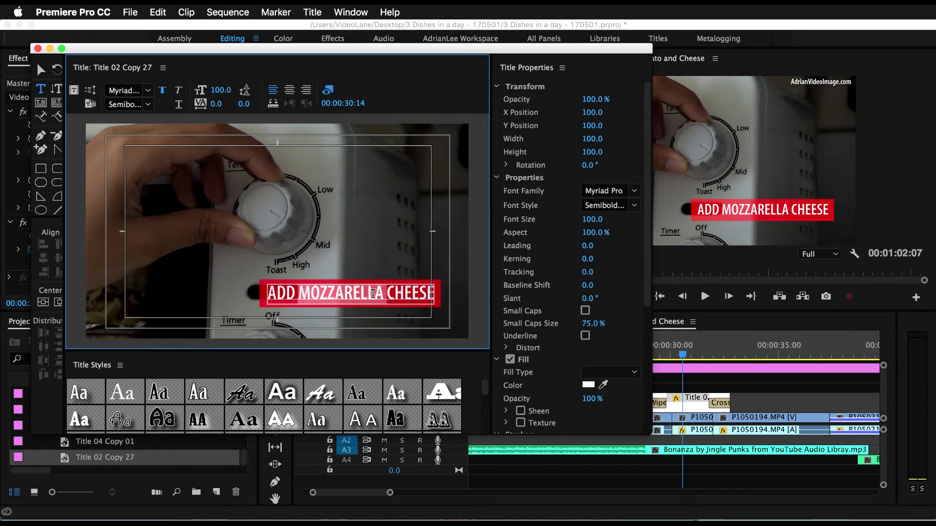
key("BackSpace")
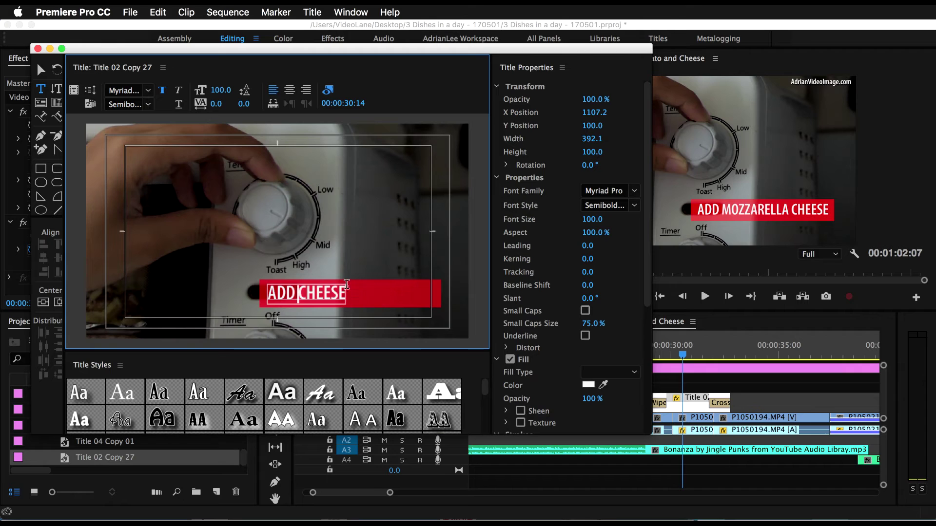
double_click(327, 291)
key("BackSpace")
key("BackSpace")
key("BackSpace")
key("BackSpace")
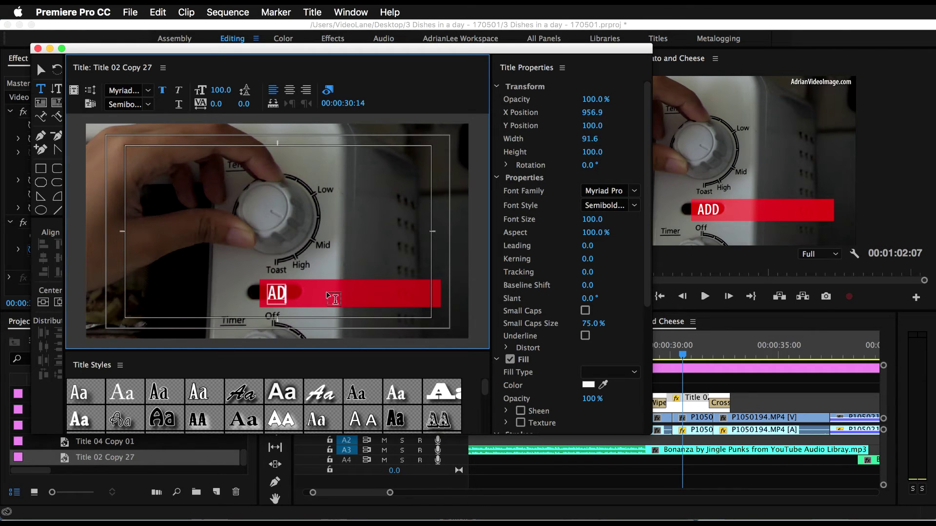
key("BackSpace")
type("PLACE")
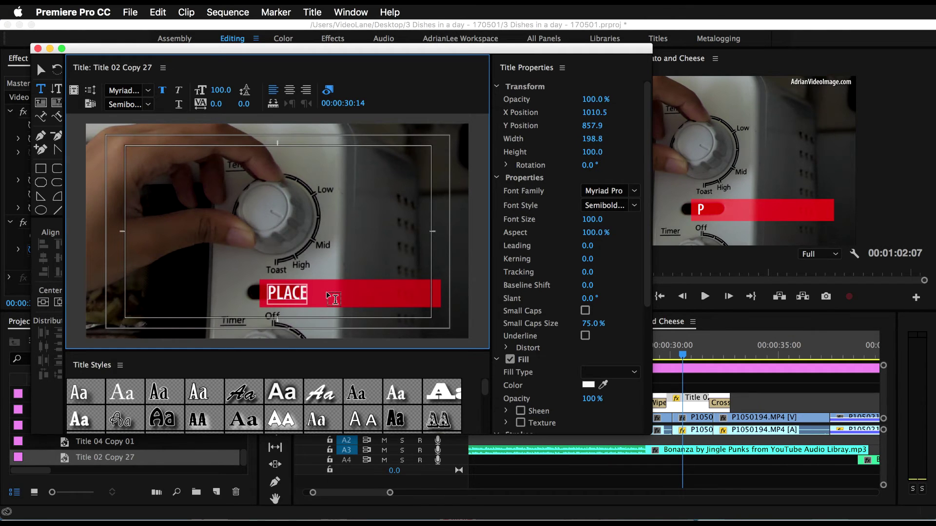
type(" IN OVEN")
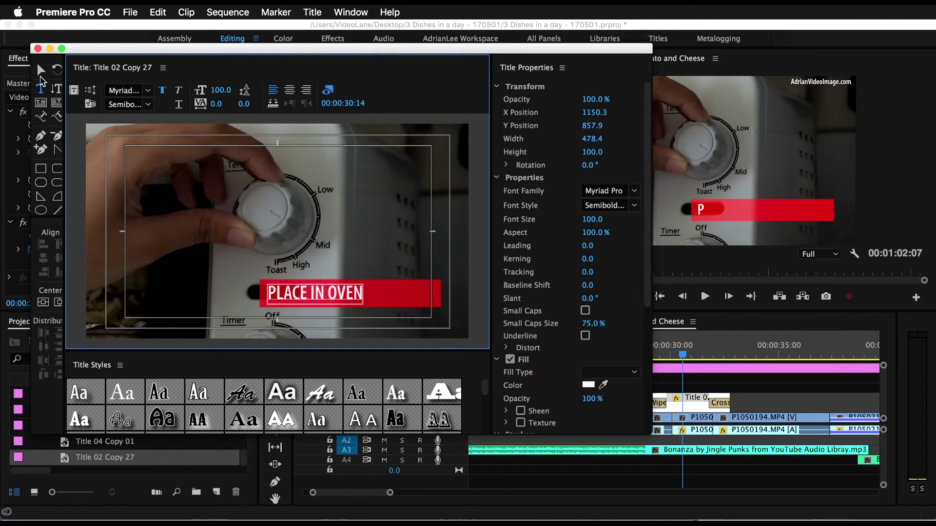
left_click(41, 74)
left_click_drag(318, 293, 356, 295)
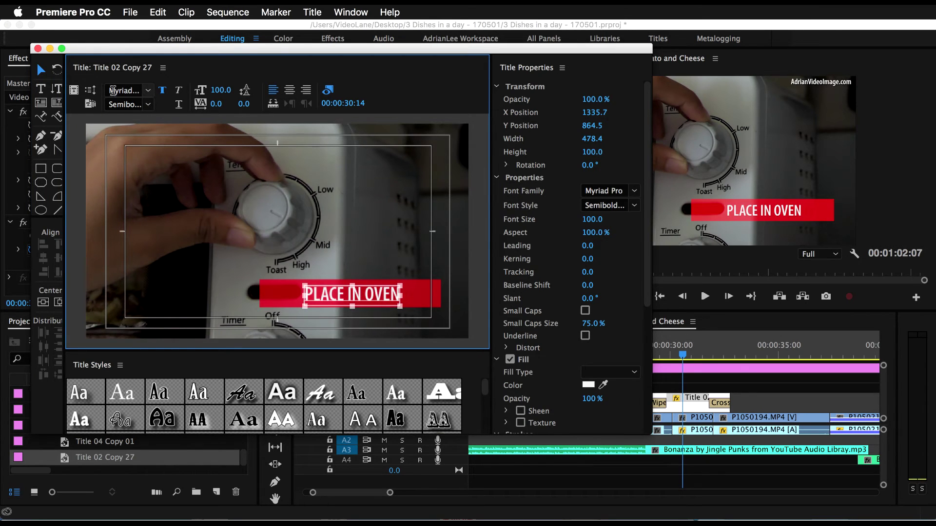
Step: Close the Titler, view PLACE IN OVEN at 30:18, then confirm ADD MOZZARELLA CHEESE is unchanged at 24:04
left_click(38, 48)
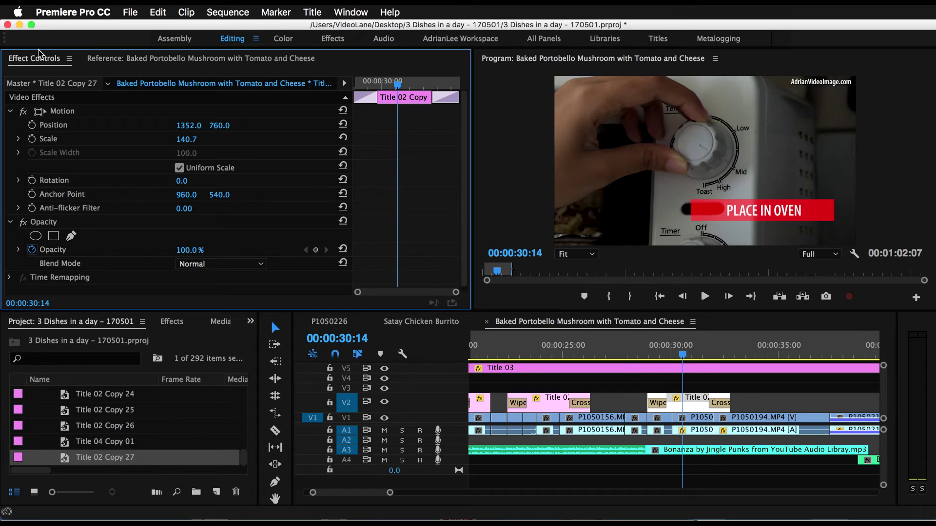
left_click(699, 354)
left_click_drag(700, 354, 688, 354)
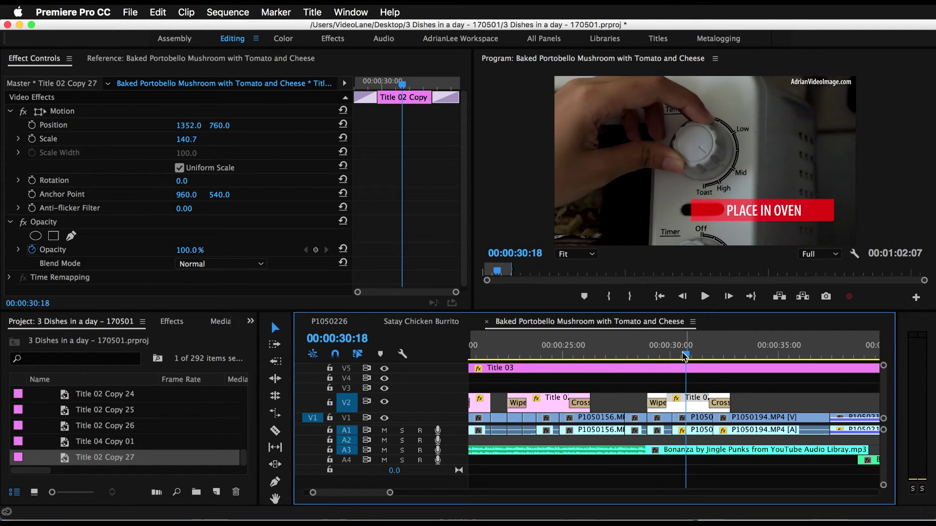
left_click(545, 351)
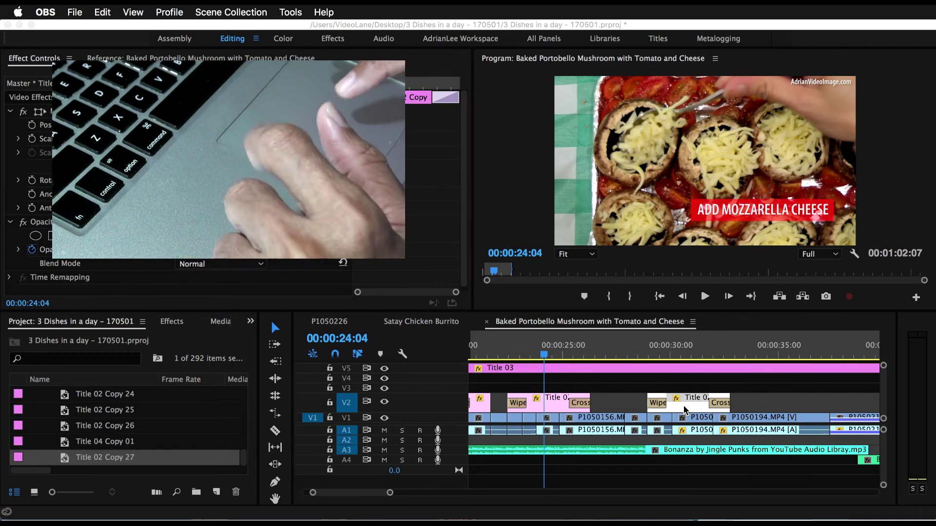
left_click(686, 355)
left_click(686, 355)
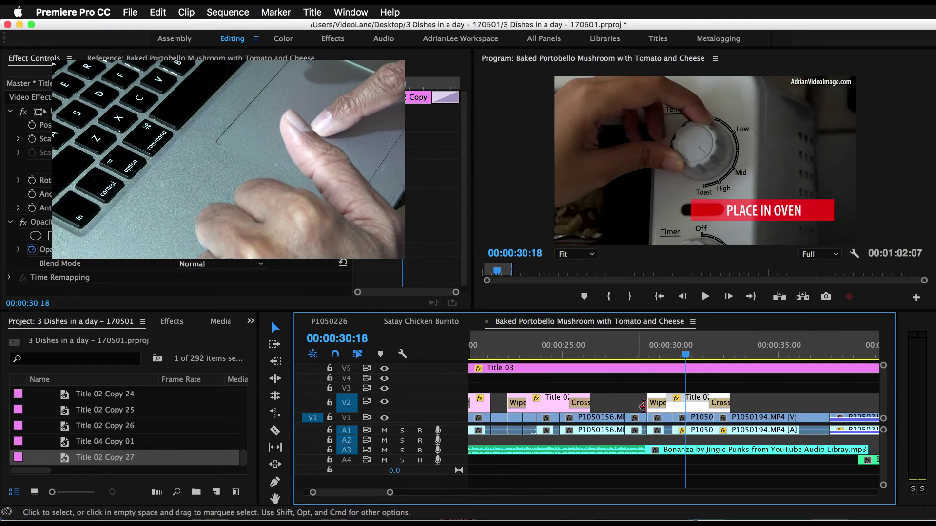
right_click(693, 405)
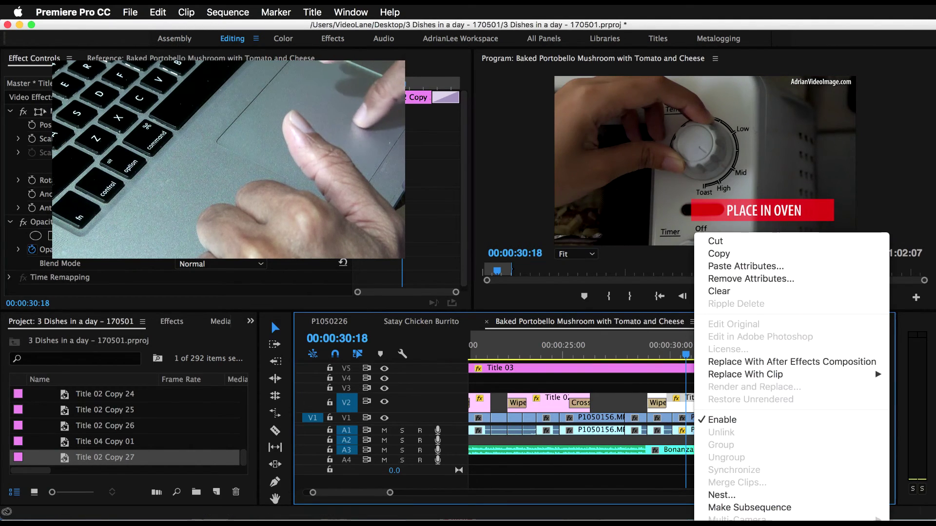
key("Escape")
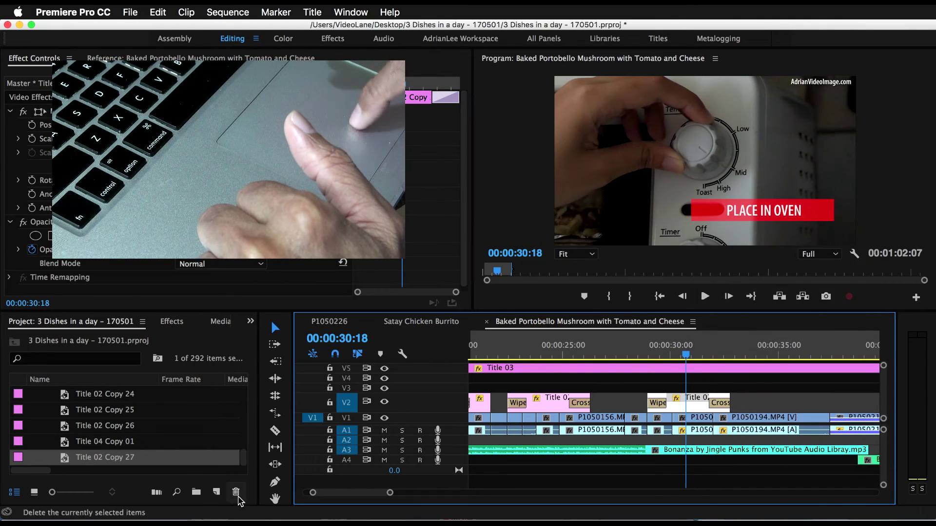